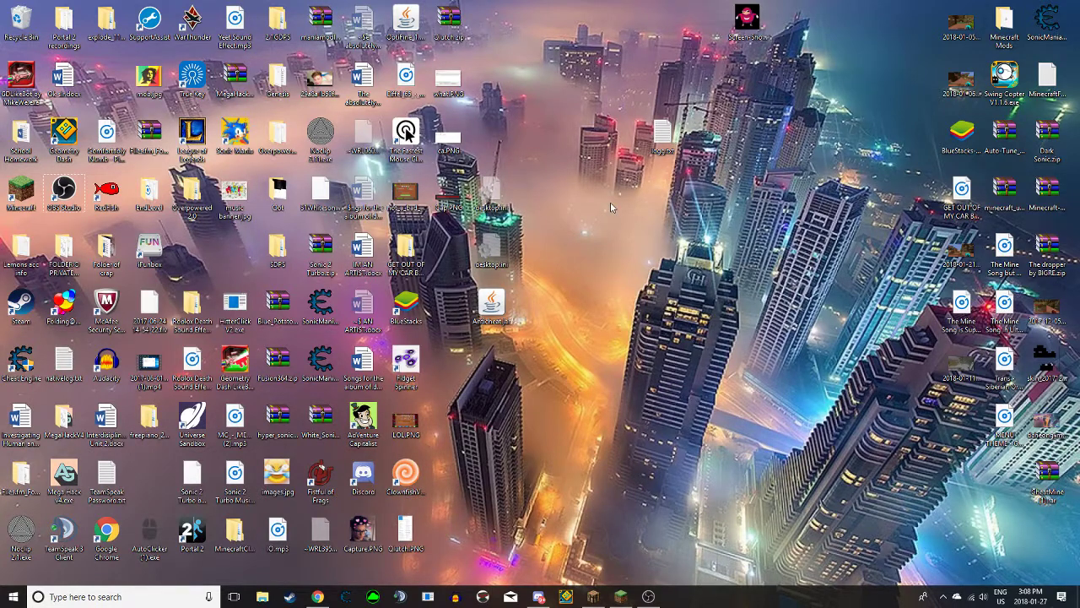
# Restore Chrome, check the Player API forum tab, then return to the Squake v1.0.5 release tab.
pyautogui.moveTo(318, 600)
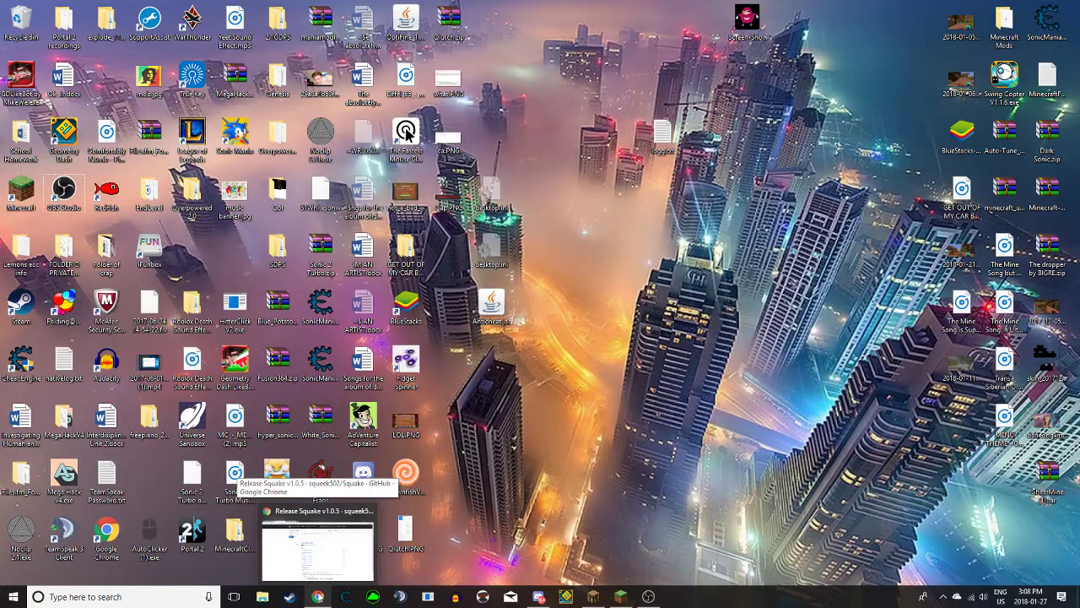
pyautogui.click(317, 549)
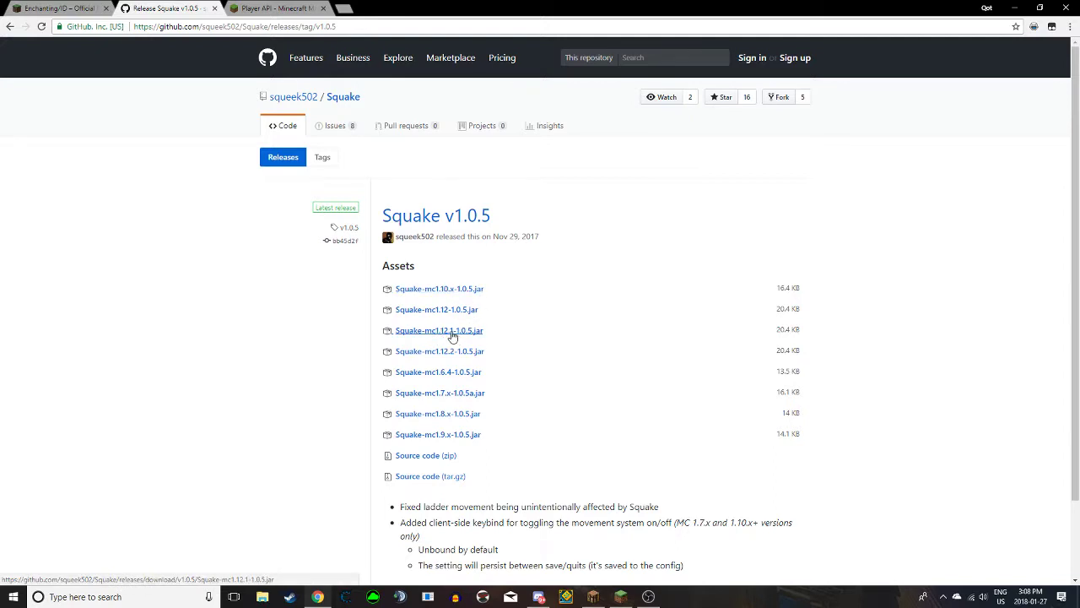
pyautogui.click(283, 9)
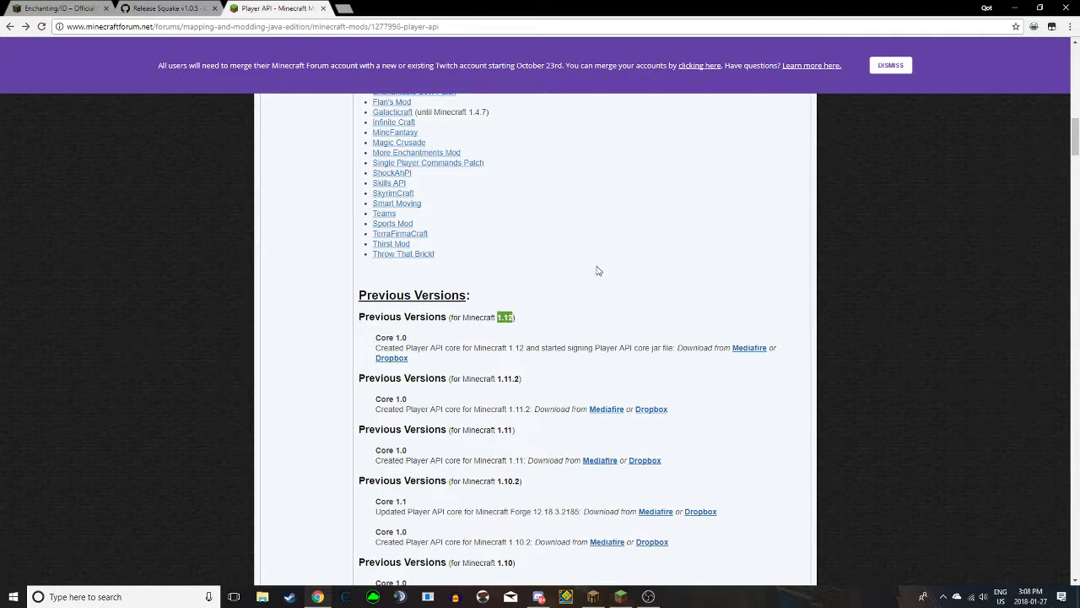
pyautogui.click(179, 8)
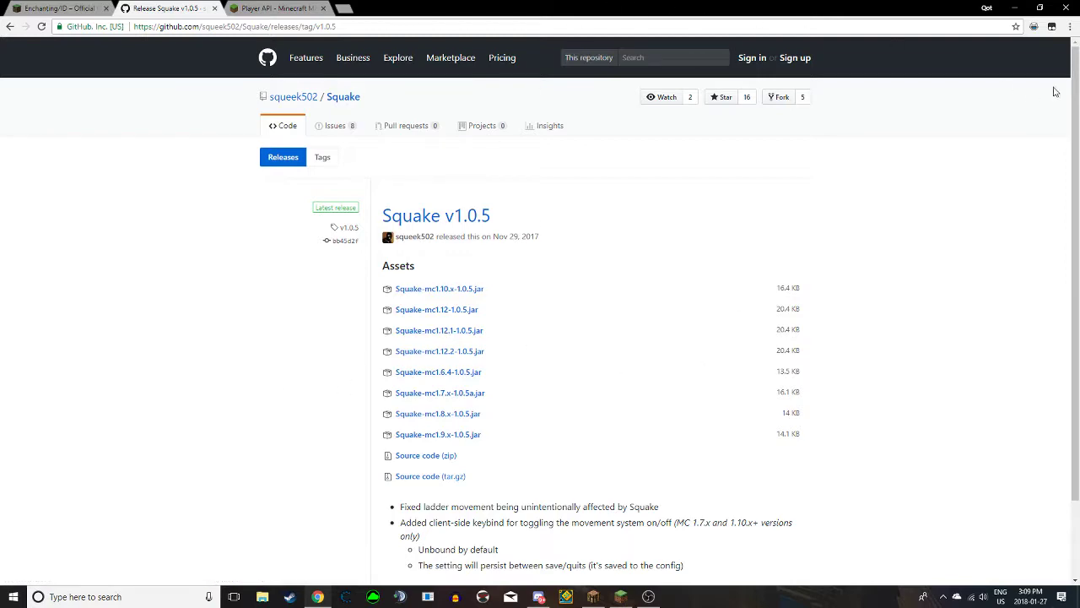
# Minimize Chrome, start the Minecraft Launcher from the desktop and view its Launch options list.
pyautogui.click(1017, 9)
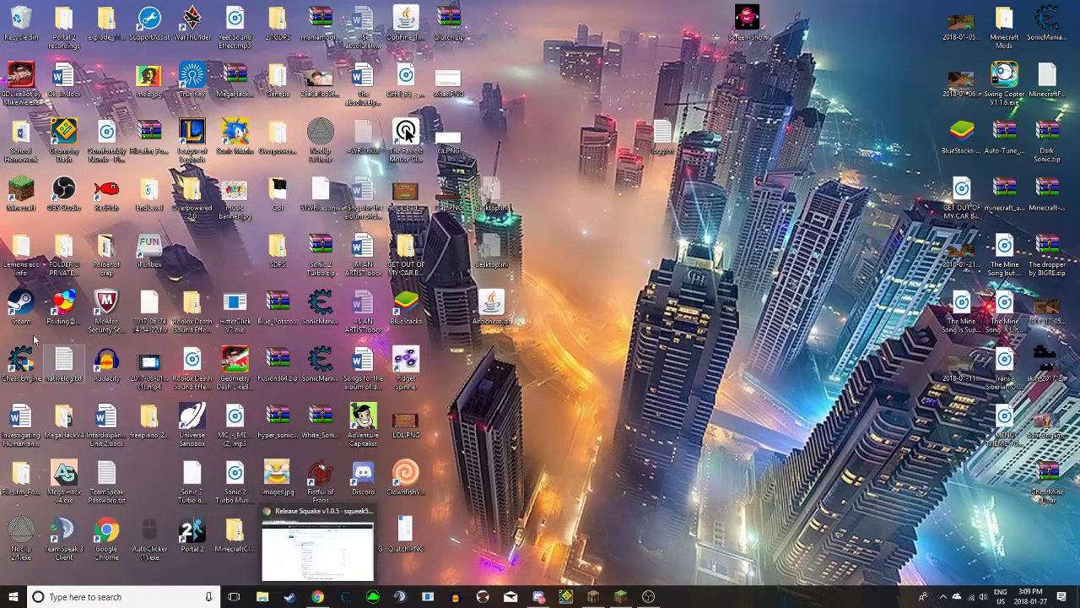
pyautogui.doubleClick(24, 203)
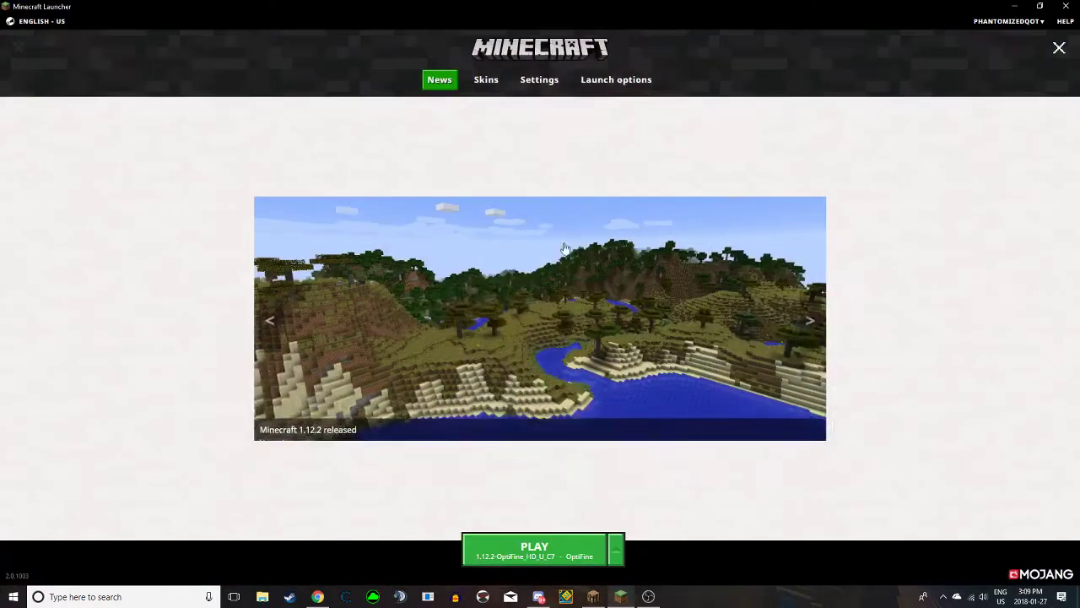
pyautogui.click(604, 82)
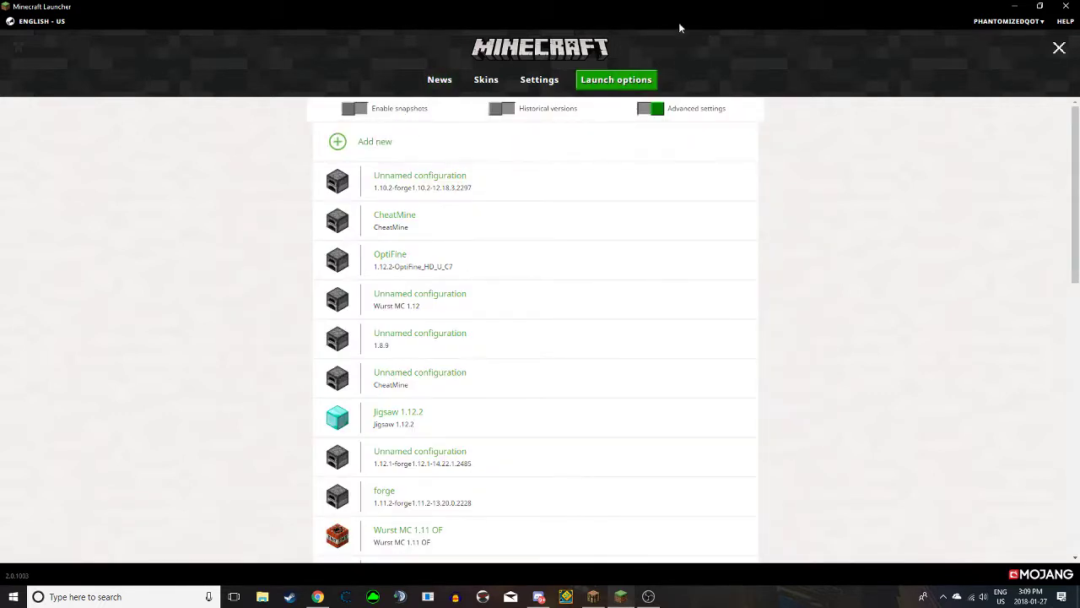
# Use the Run dialog to reach AppData, then go into Roaming\.minecraft\mods.
pyautogui.click(1014, 6)
pyautogui.click(126, 597)
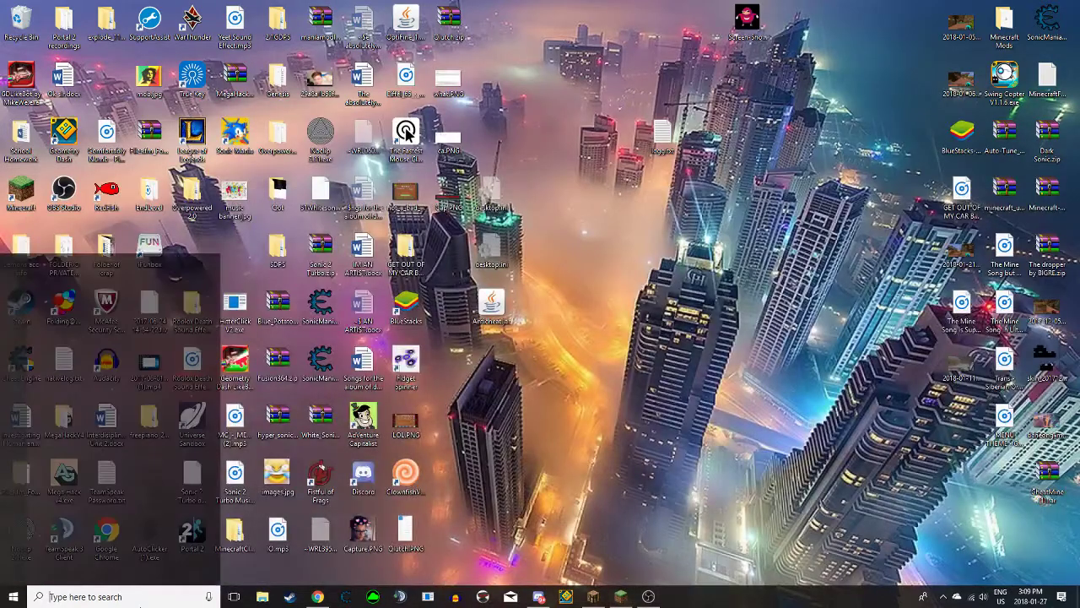
pyautogui.write('run')
pyautogui.press('Return')
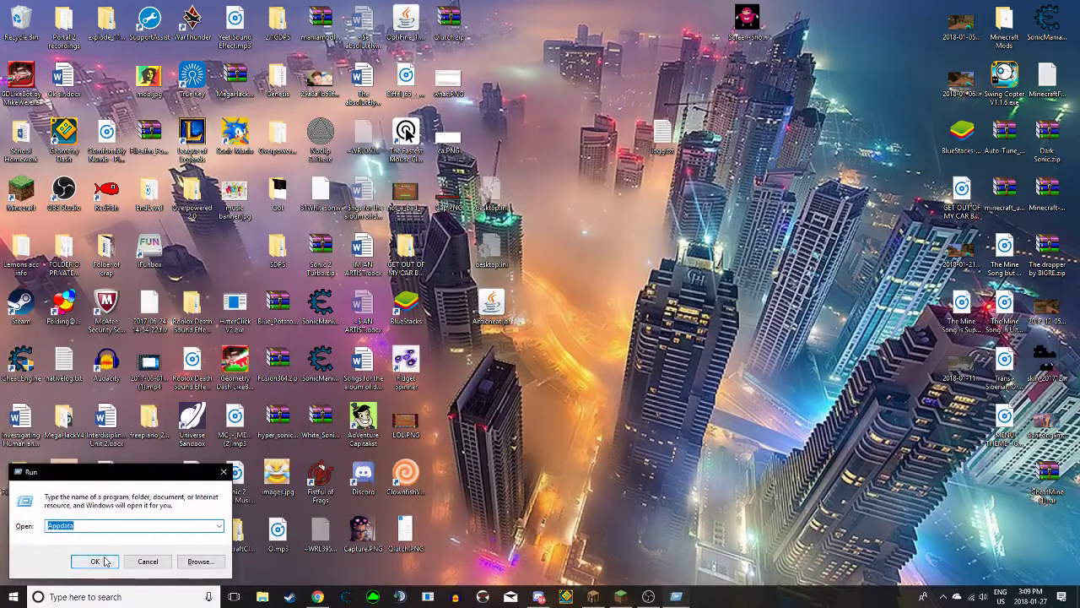
pyautogui.click(106, 563)
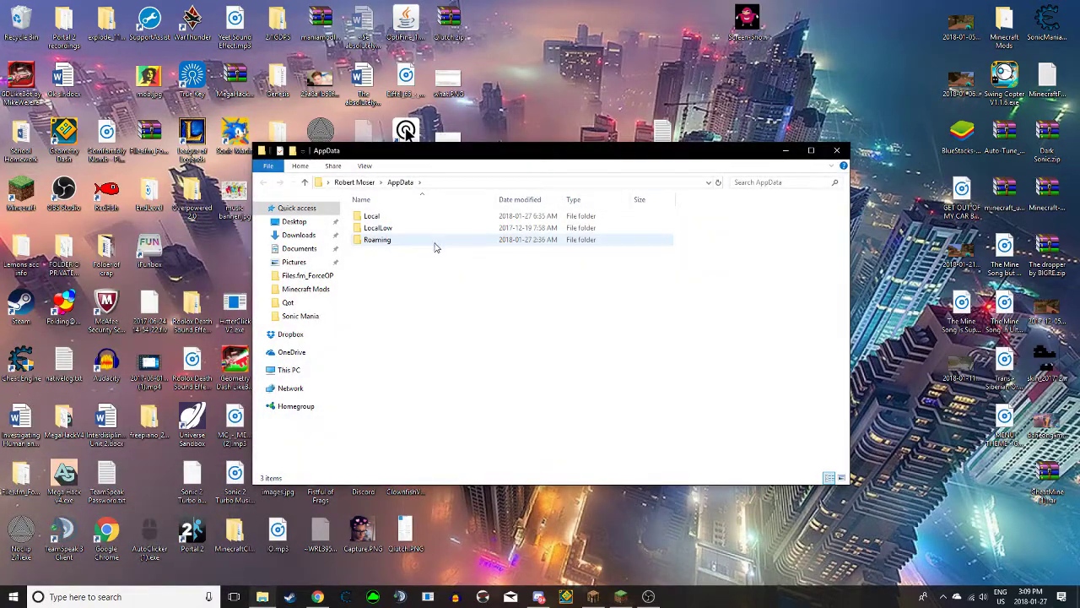
pyautogui.doubleClick(434, 243)
pyautogui.doubleClick(379, 217)
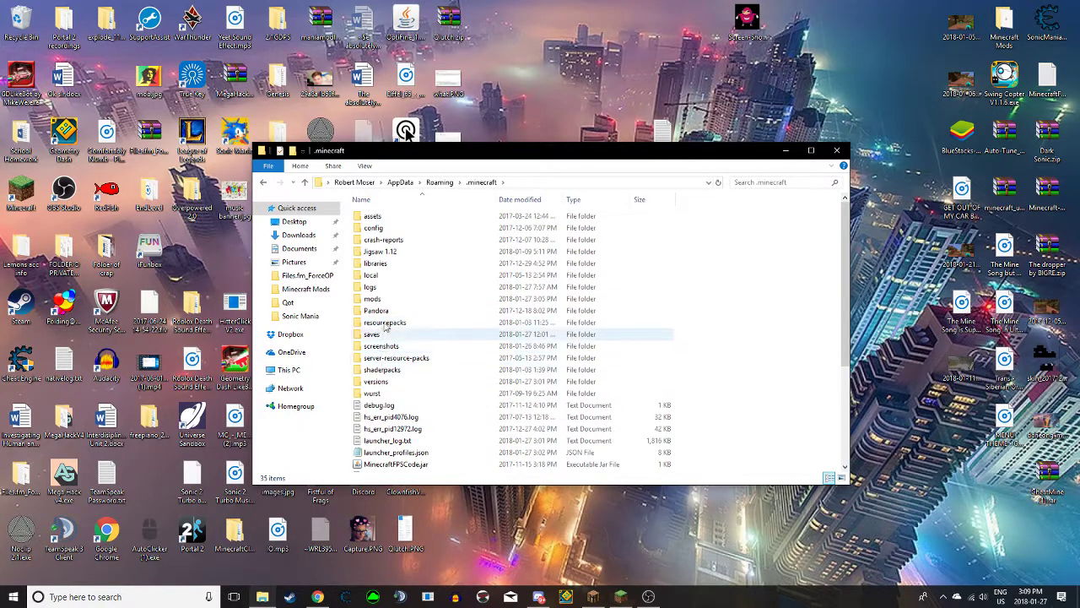
pyautogui.doubleClick(384, 303)
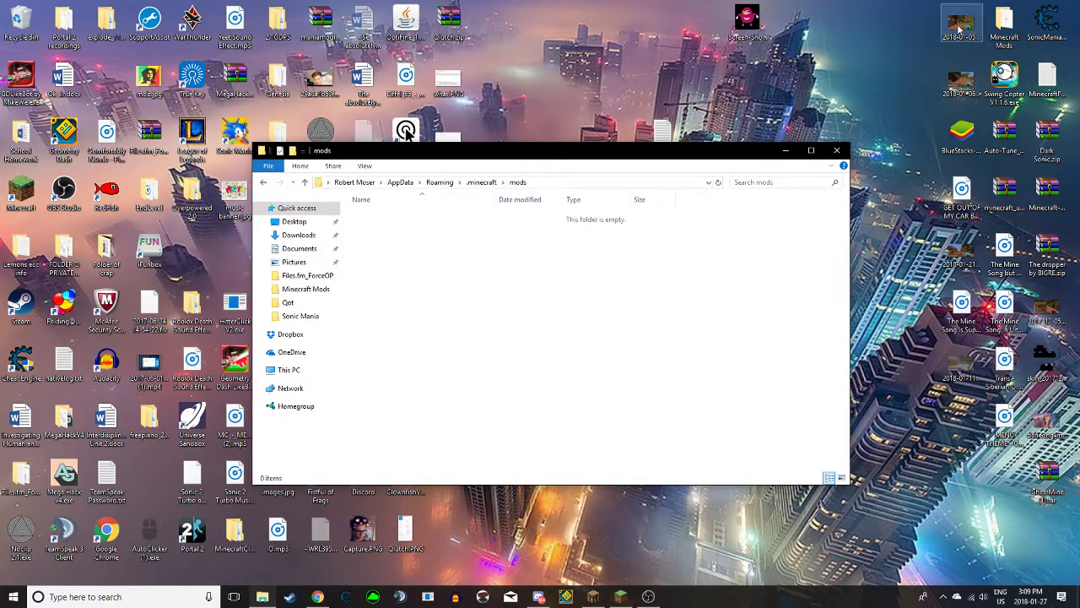
# Drag the Player API core zip and Squake jar from Minecraft Mods into the mods folder.
pyautogui.click(1012, 32)
pyautogui.doubleClick(1013, 32)
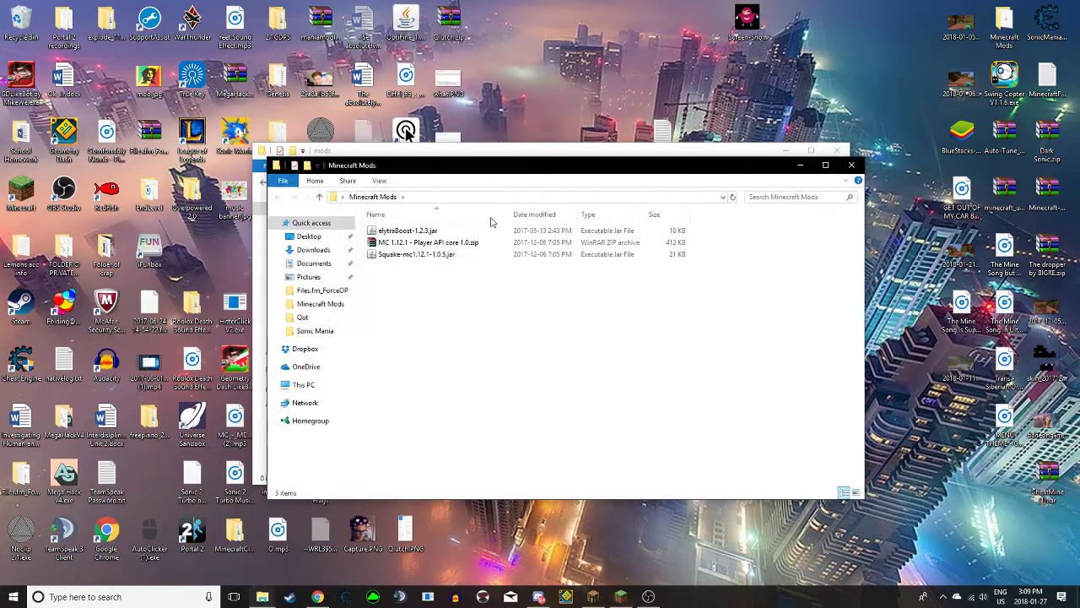
pyautogui.moveTo(503, 162); pyautogui.dragTo(779, 93)
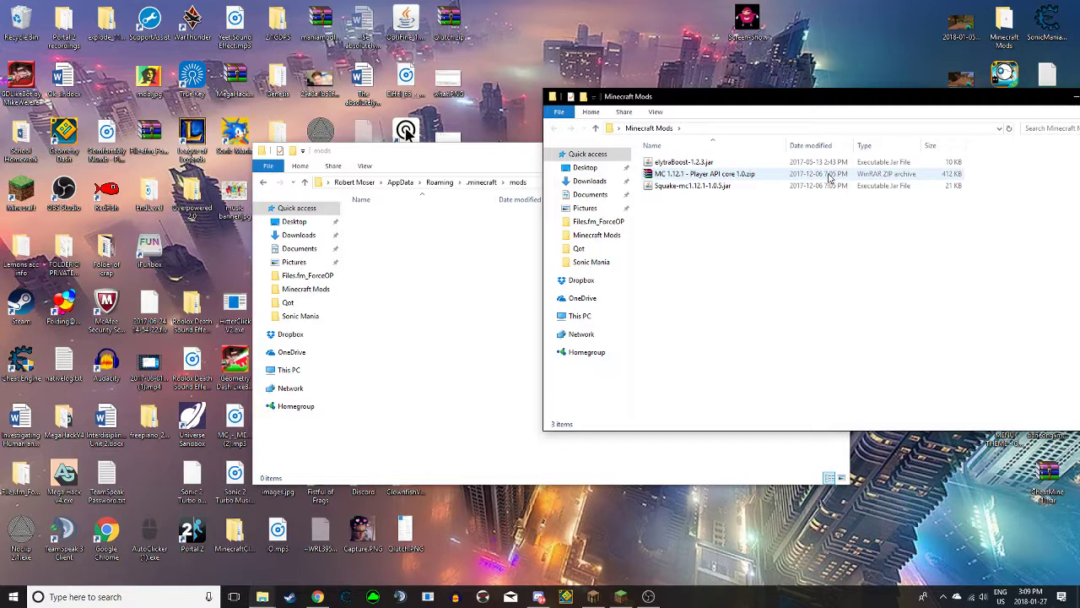
pyautogui.moveTo(754, 198)
pyautogui.mouseDown()
pyautogui.moveTo(748, 178)
pyautogui.moveTo(627, 220)
pyautogui.moveTo(411, 253)
pyautogui.moveTo(388, 227)
pyautogui.mouseUp()
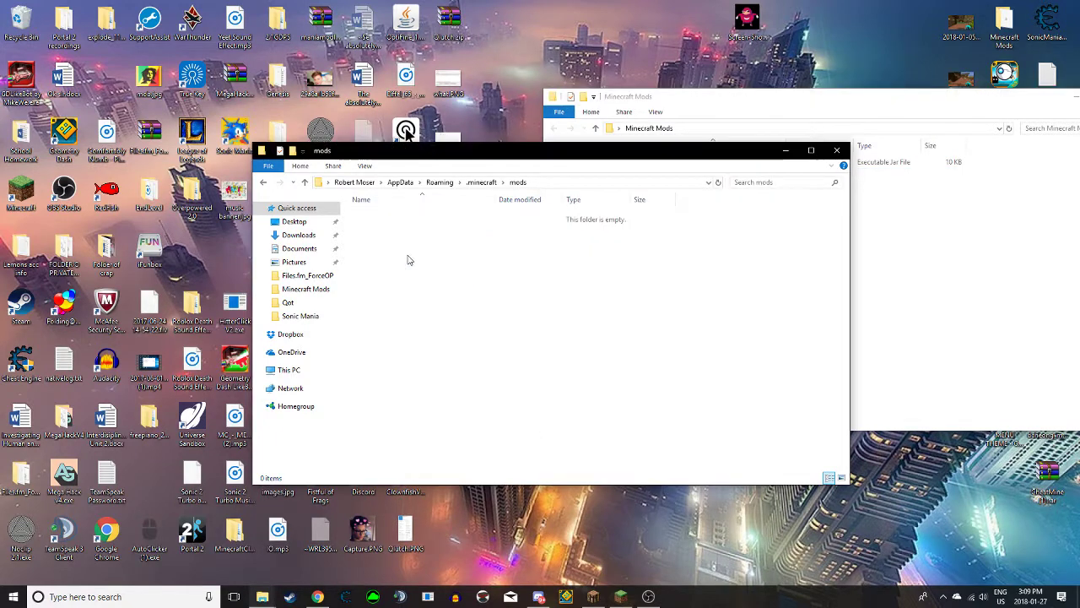
# Glance at the running Minecraft 1.12.2 game, deselect the copied files and close the mods window.
pyautogui.click(594, 597)
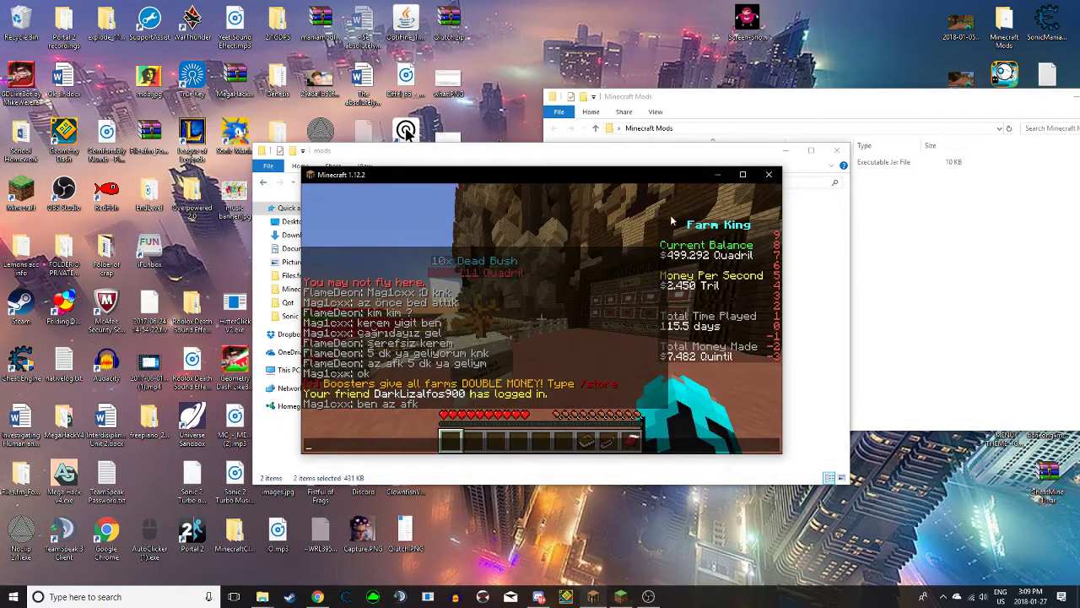
pyautogui.click(717, 175)
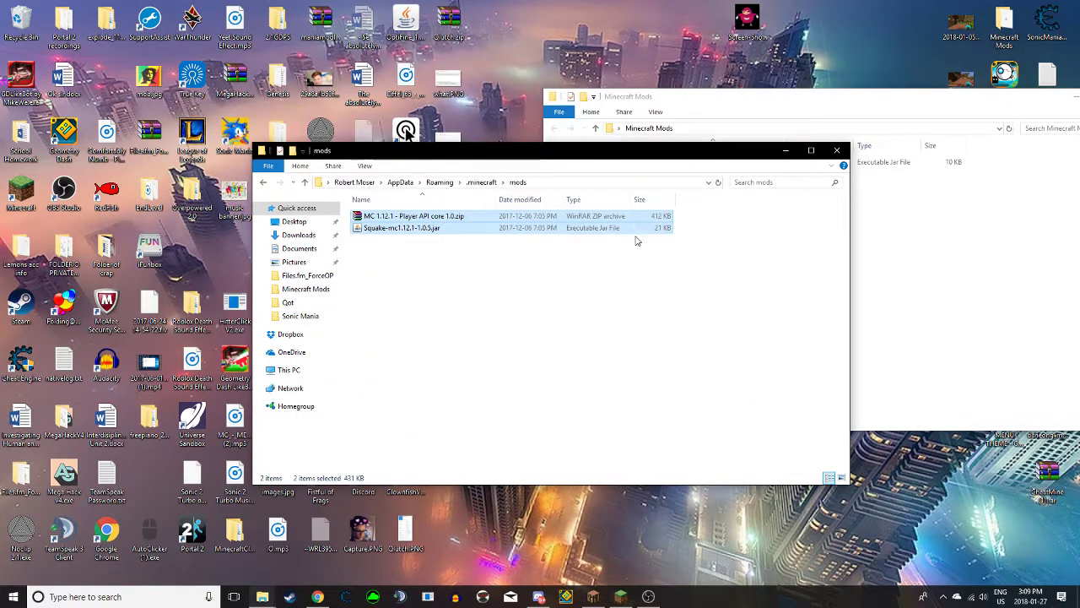
pyautogui.click(588, 371)
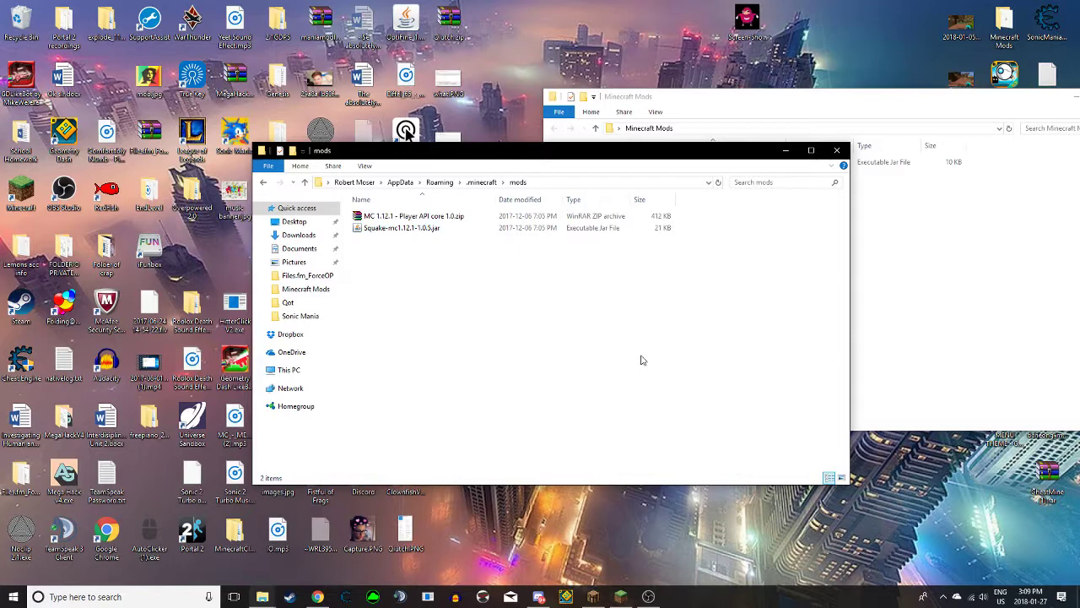
pyautogui.moveTo(424, 270)
pyautogui.mouseDown()
pyautogui.moveTo(425, 213)
pyautogui.moveTo(414, 272)
pyautogui.mouseUp()
pyautogui.click(836, 151)
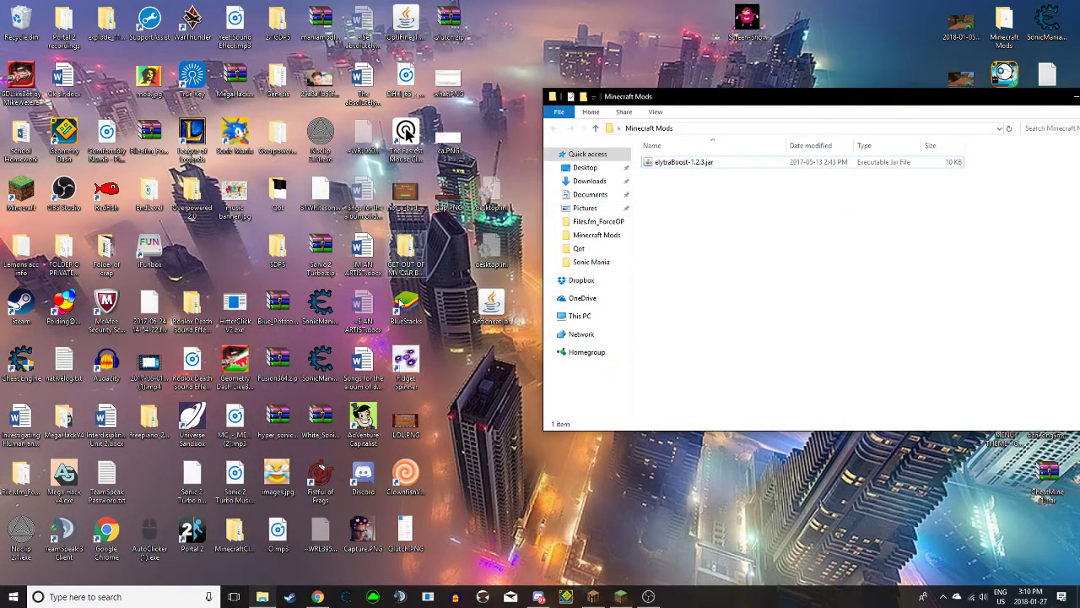
# Search Google for 'forge 1.12.1' in a new tab and open the files.minecraftforge.net downloads page.
pyautogui.click(330, 595)
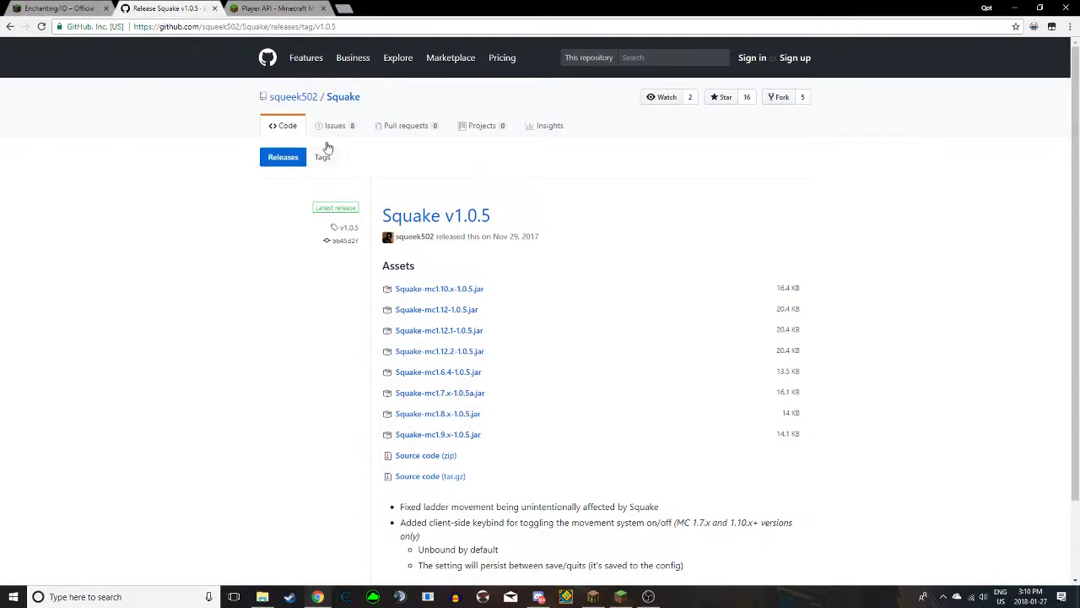
pyautogui.click(347, 12)
pyautogui.write('f')
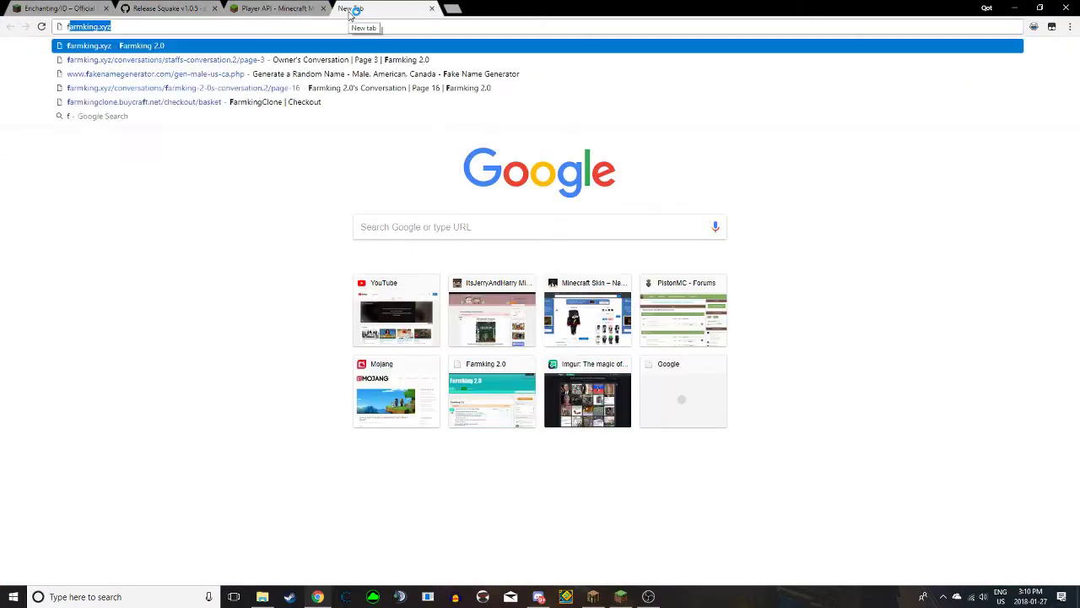
pyautogui.write('orge 1.12.1')
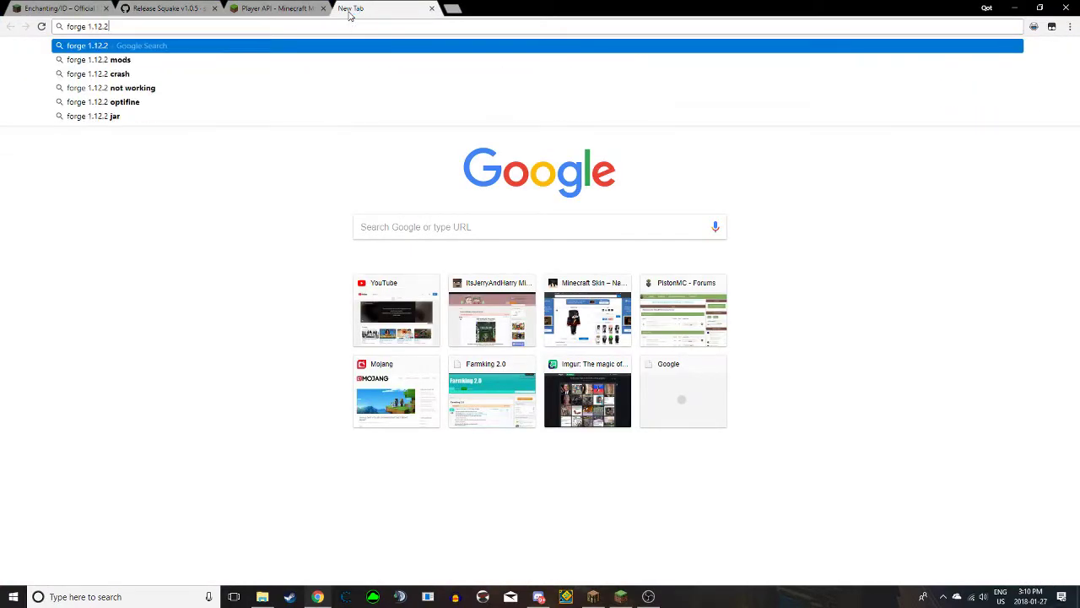
pyautogui.press('Return')
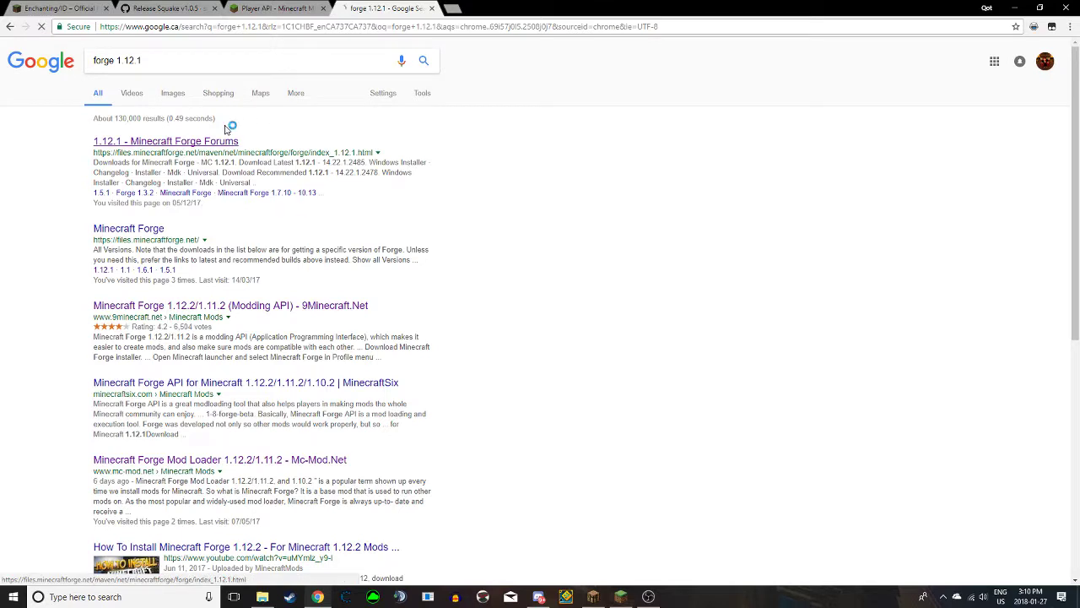
pyautogui.click(228, 137)
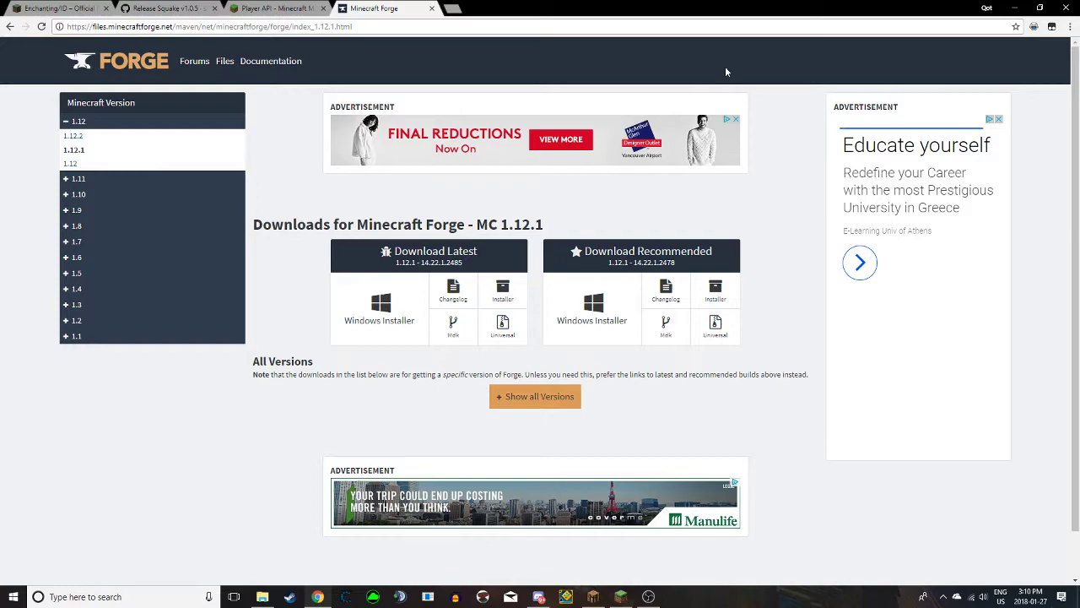
# Hide Chrome, close the Minecraft Mods folder window and close the running Minecraft game.
pyautogui.click(1016, 7)
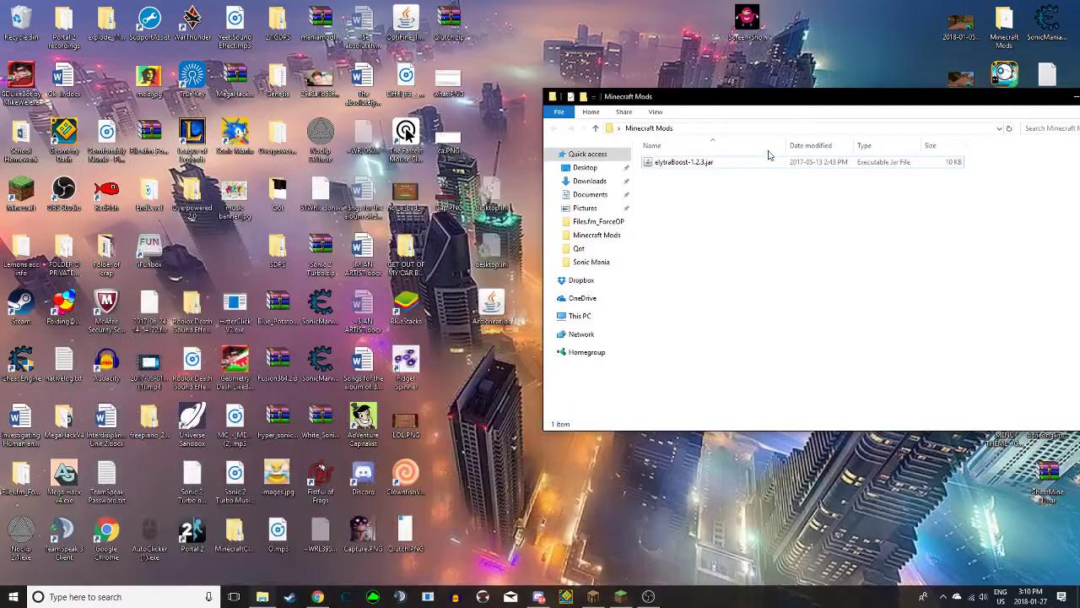
pyautogui.moveTo(748, 107); pyautogui.dragTo(381, 173)
pyautogui.click(752, 161)
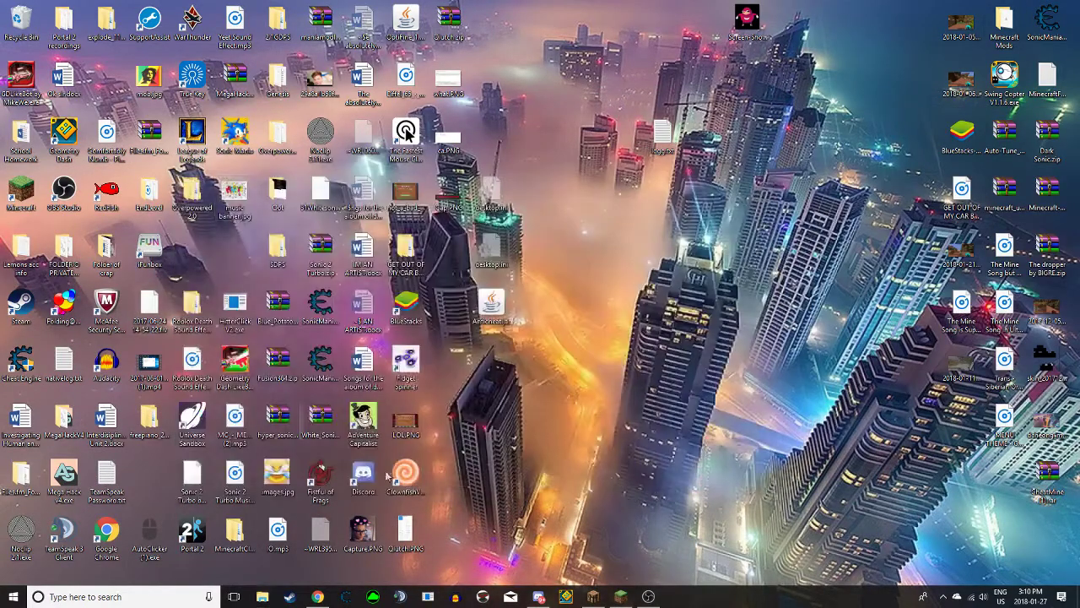
pyautogui.rightClick(621, 600)
pyautogui.click(603, 555)
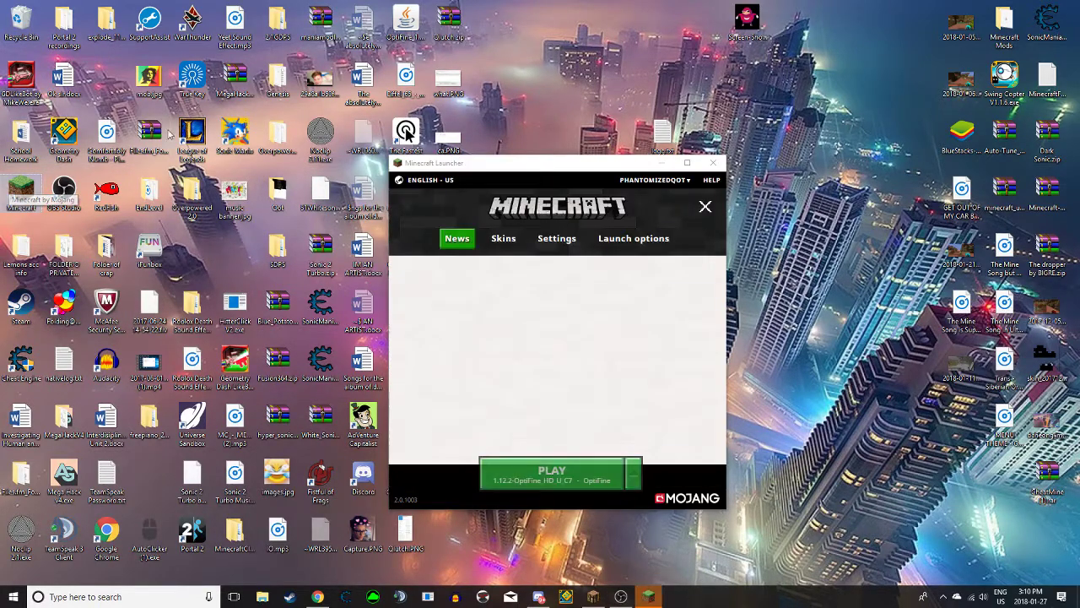
# Select the Forge 1.12.1 profile, launch it anyway, and dismiss the 1.12.json download error.
pyautogui.click(585, 170)
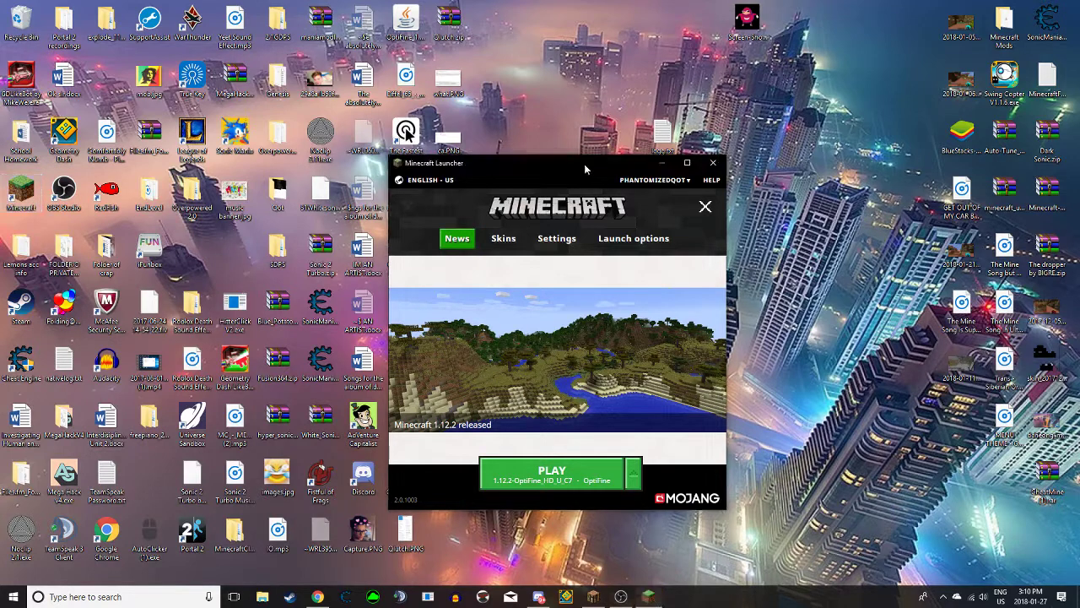
pyautogui.click(633, 473)
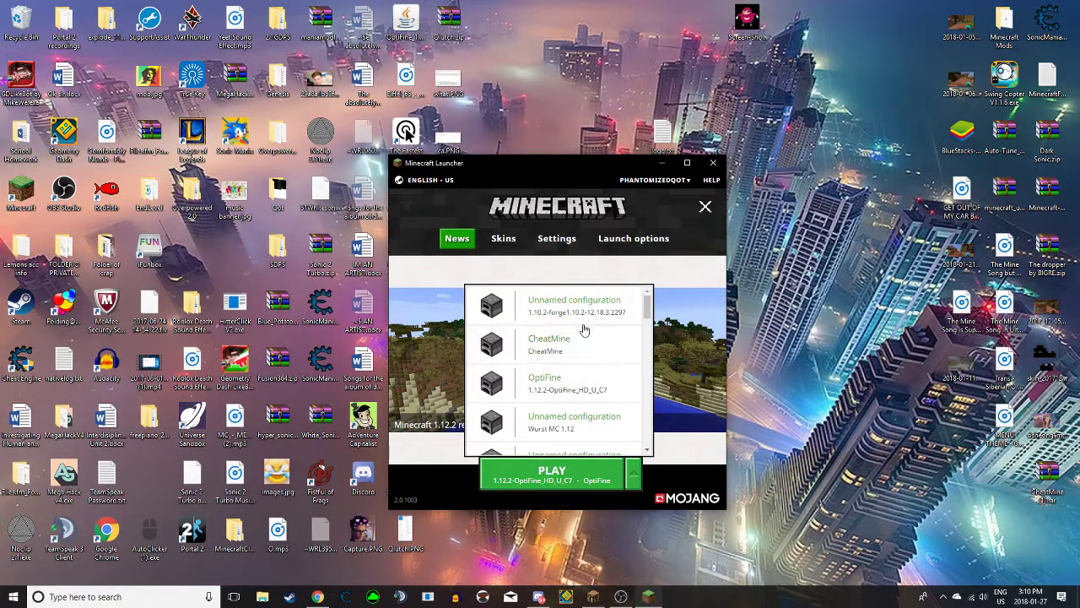
pyautogui.scroll(-3, 583, 327)
pyautogui.scroll(-2, 585, 328)
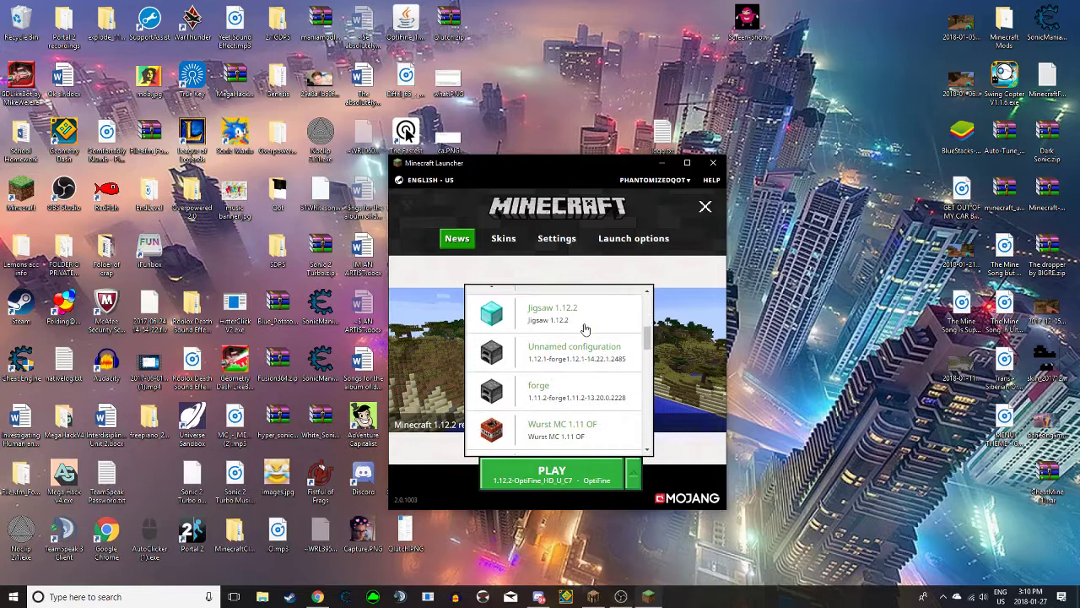
pyautogui.click(574, 363)
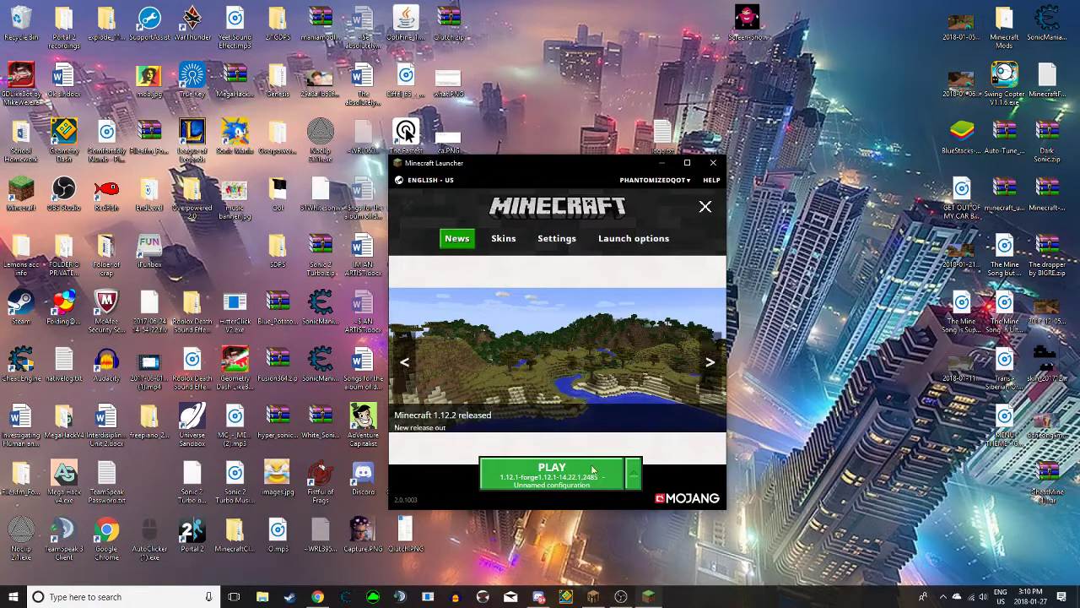
pyautogui.click(555, 484)
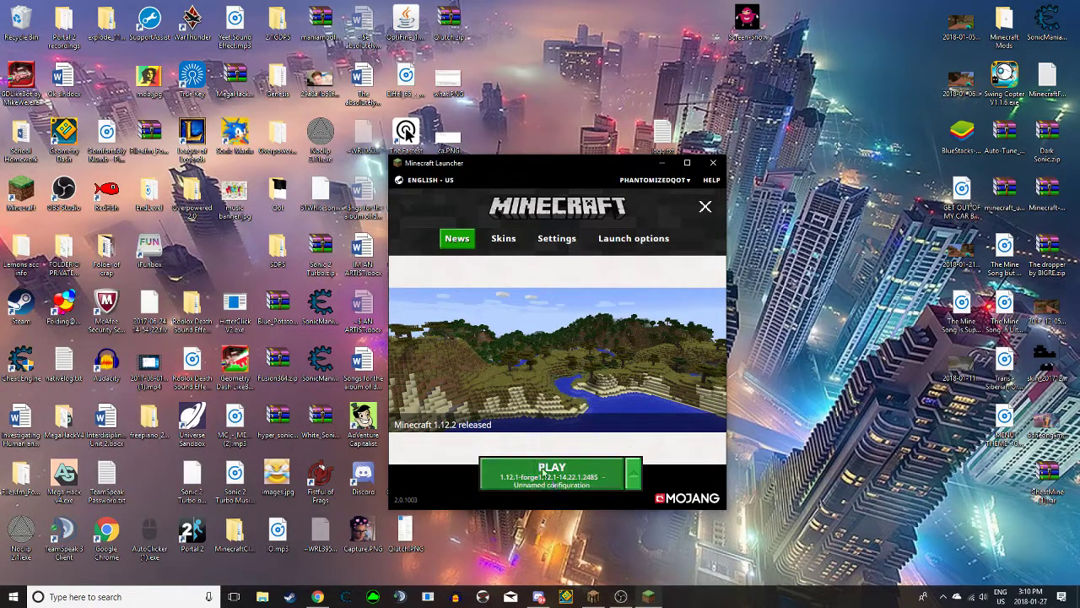
pyautogui.click(506, 400)
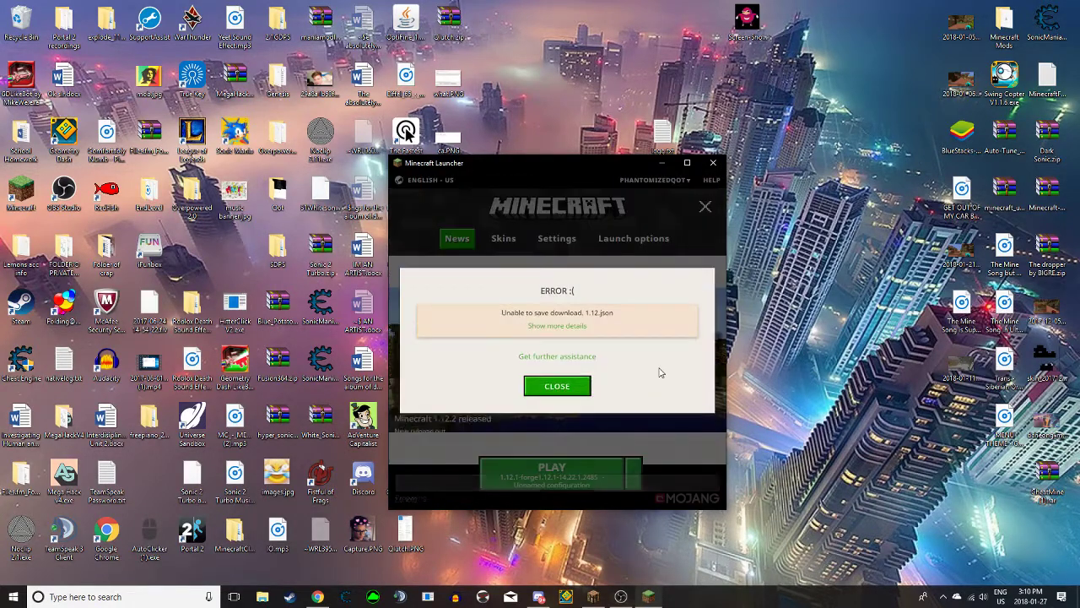
pyautogui.click(559, 385)
# Reopen the launcher's profile list and scroll through the available configurations.
pyautogui.click(633, 474)
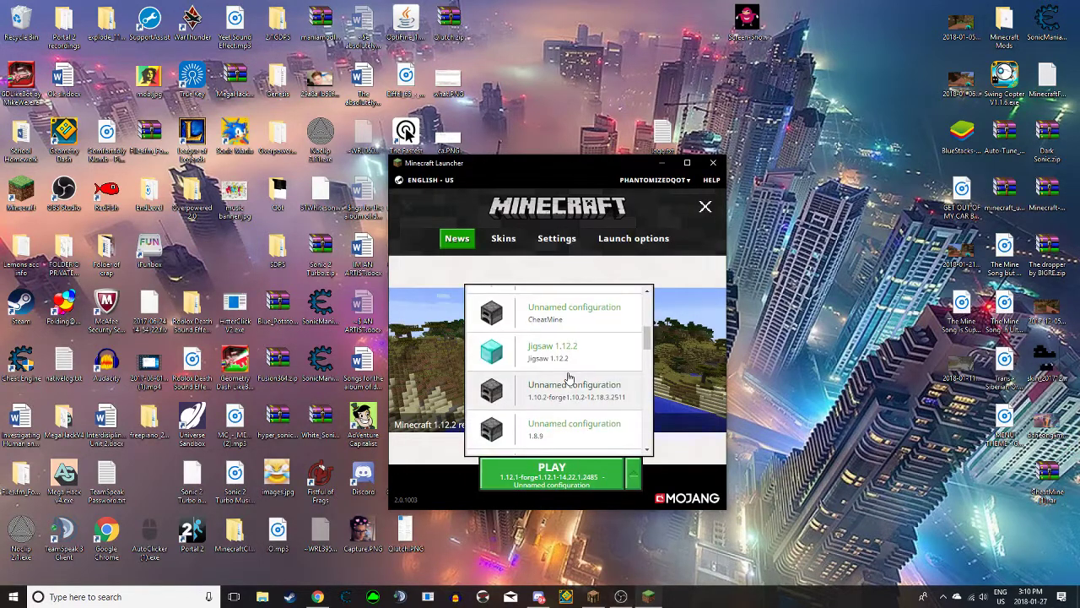
pyautogui.scroll(-3, 569, 379)
pyautogui.scroll(-5, 569, 378)
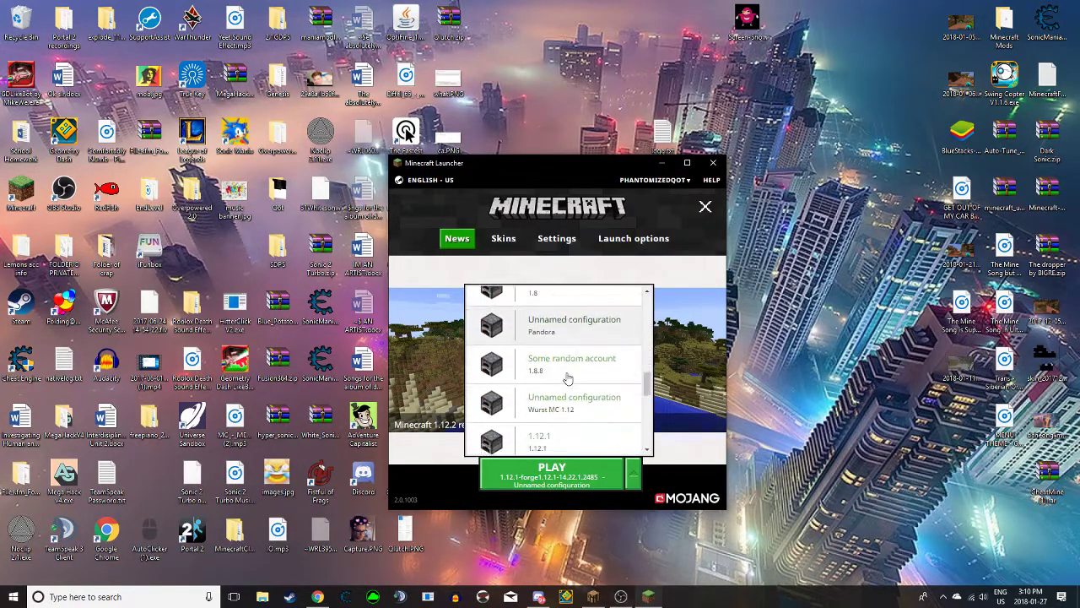
pyautogui.scroll(-8, 567, 379)
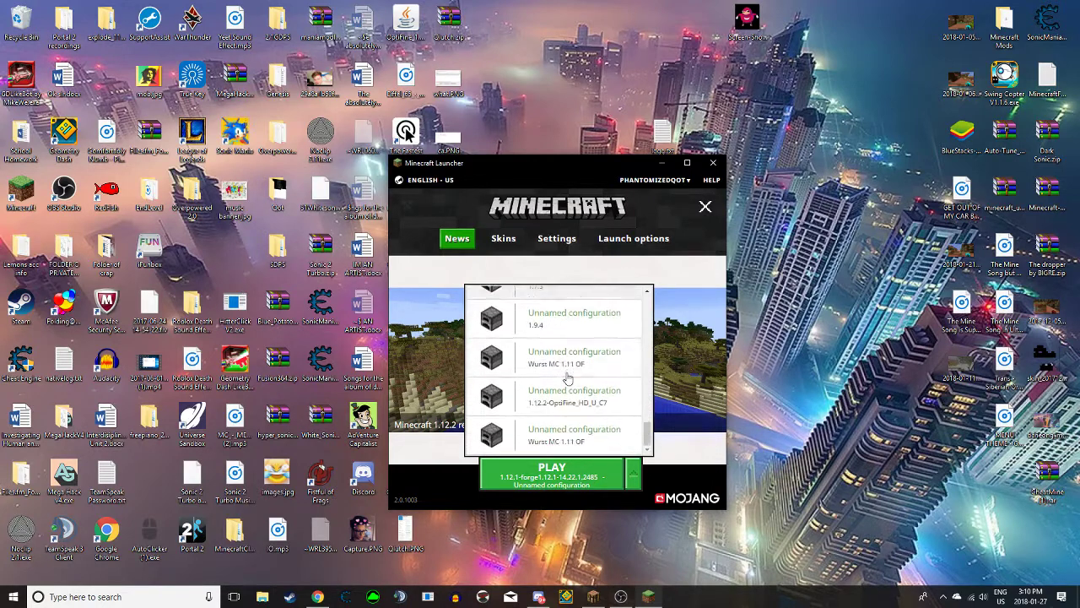
pyautogui.scroll(5, 567, 407)
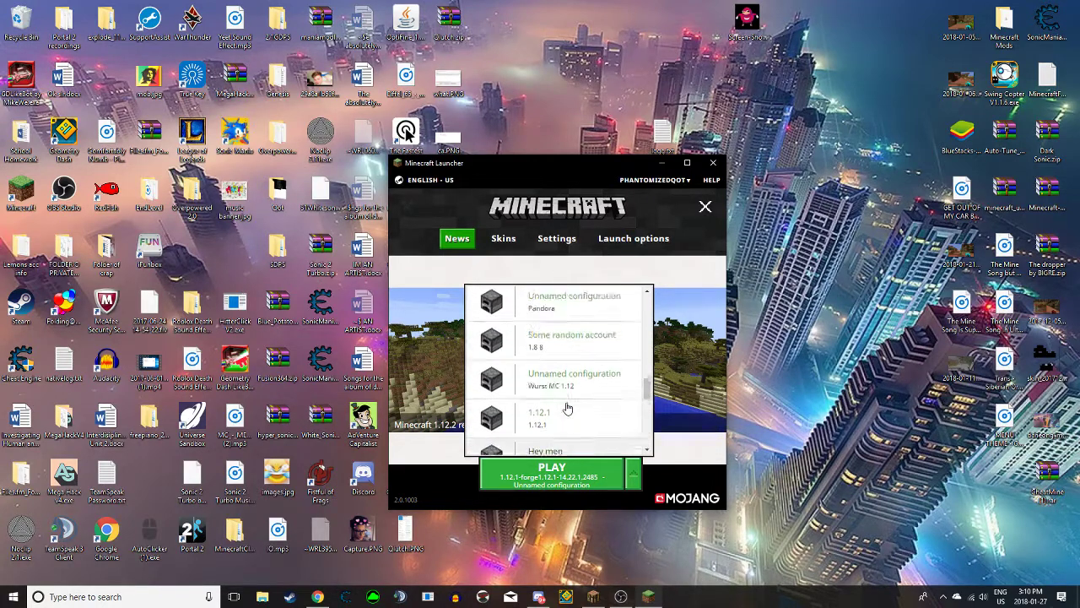
pyautogui.scroll(5, 567, 408)
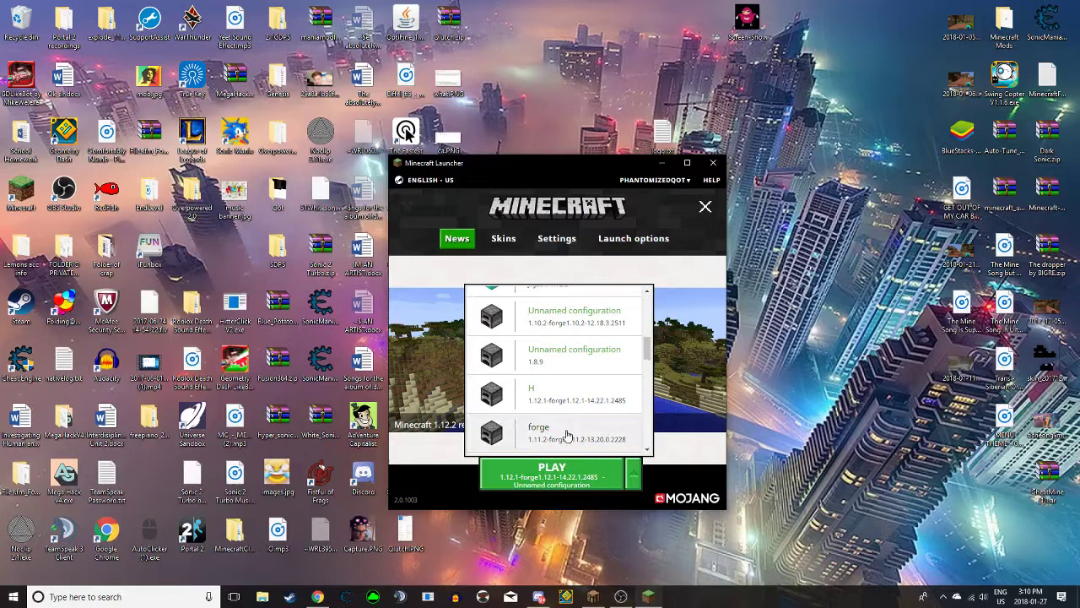
# Select profile H and launch it twice with Start Anyway, dismissing the download error each time.
pyautogui.click(570, 410)
pyautogui.click(578, 476)
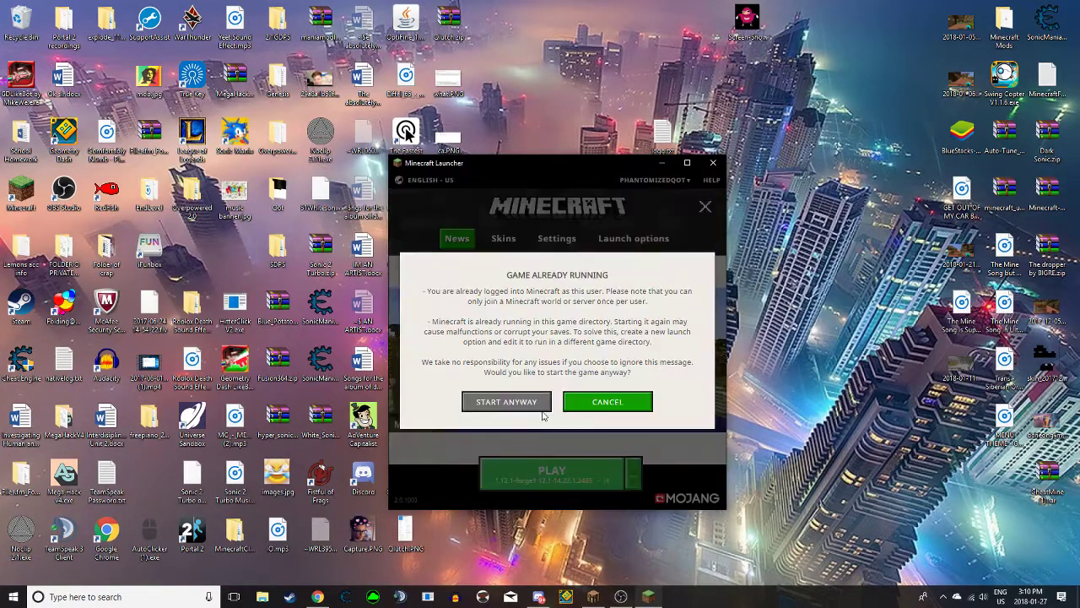
pyautogui.click(541, 409)
pyautogui.click(548, 384)
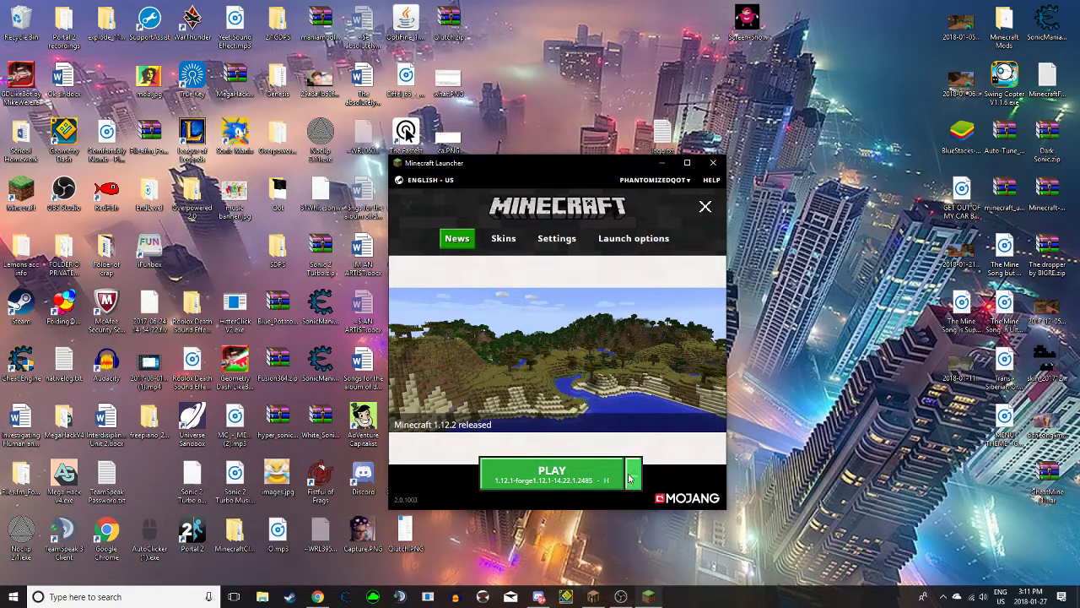
pyautogui.click(557, 474)
pyautogui.click(518, 405)
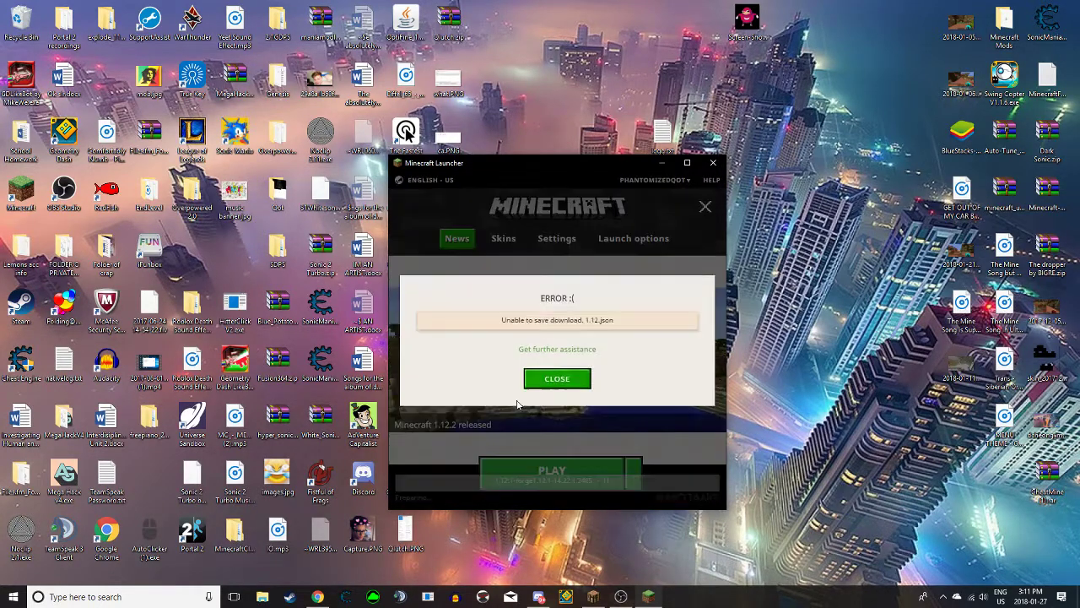
pyautogui.click(577, 390)
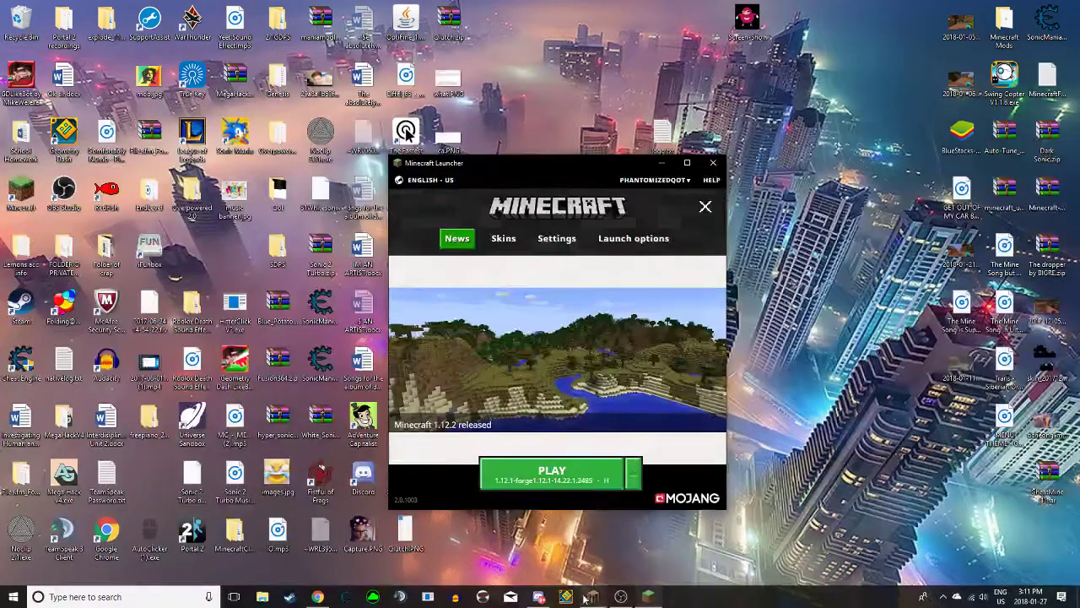
# Close the Minecraft game window and the Minecraft Launcher.
pyautogui.click(769, 174)
pyautogui.click(706, 205)
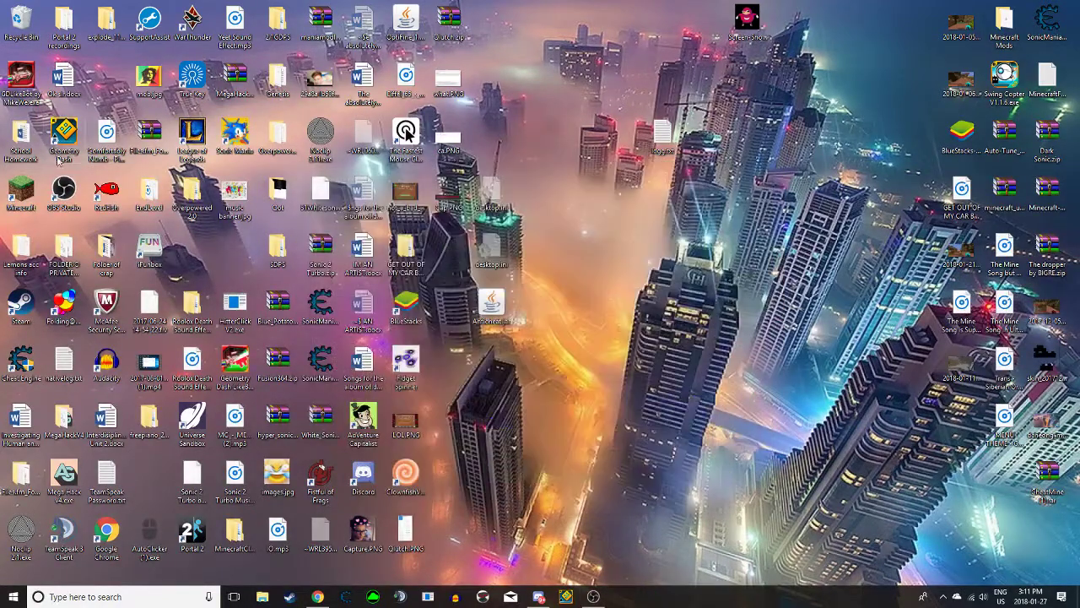